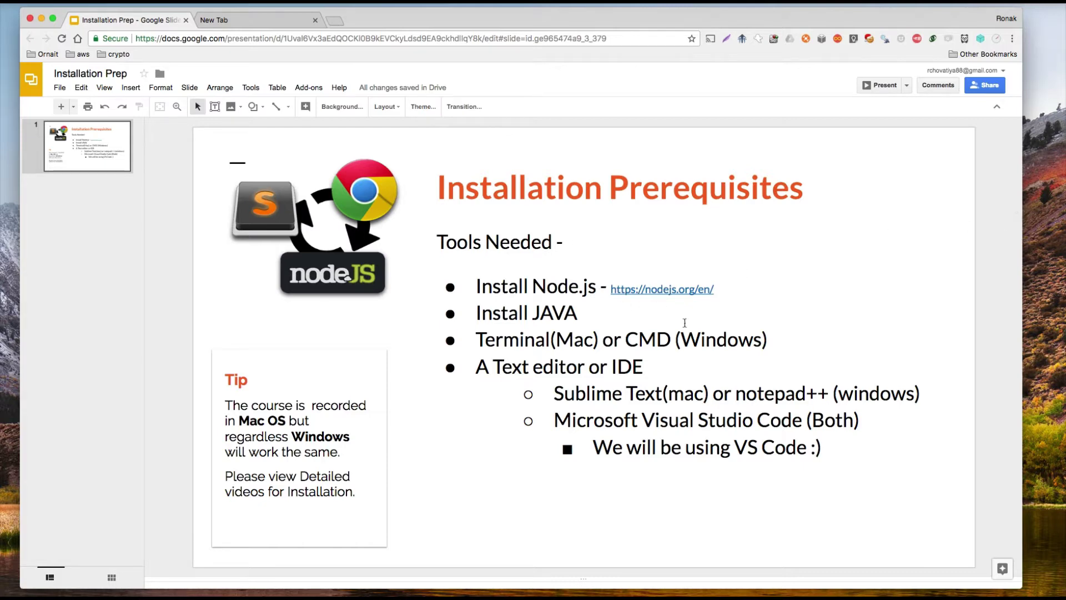
- Search Google for 'download java 8' and open Oracle's JDK 8 downloads page
click(281, 23)
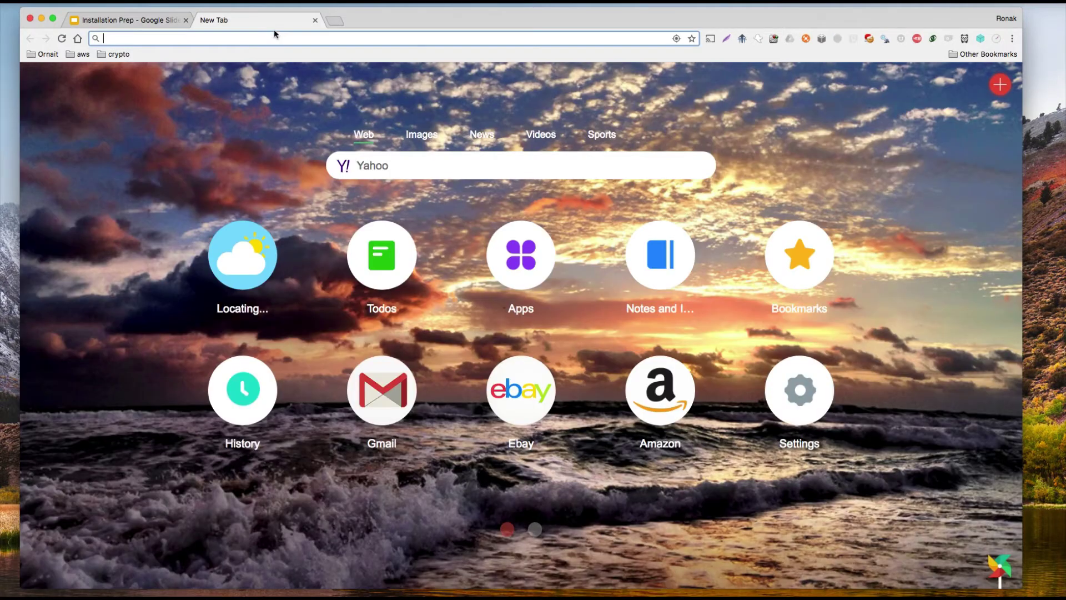
text(dow)
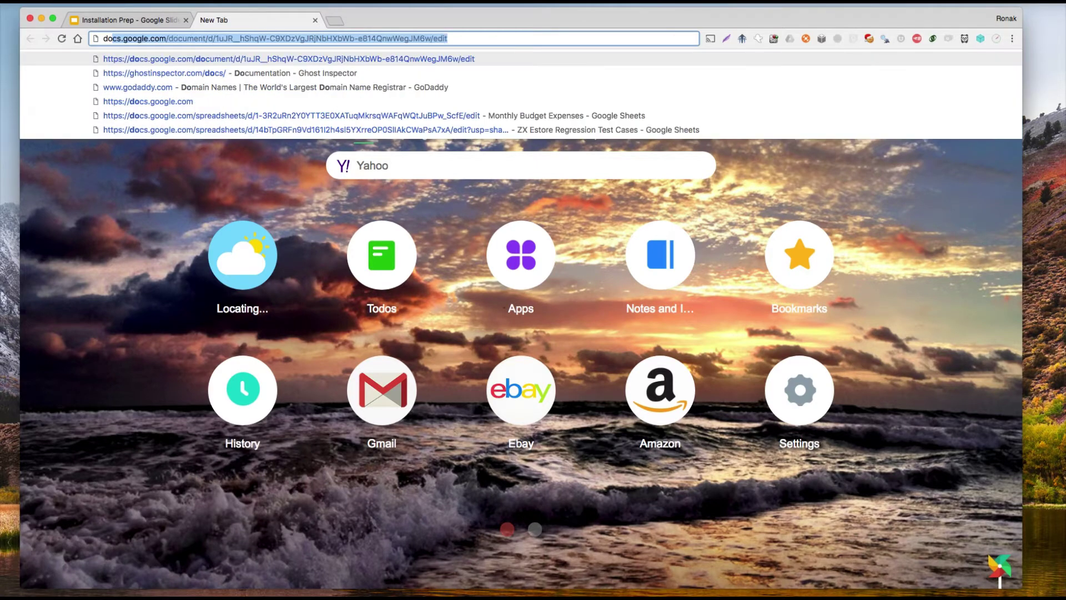
text(load jva)
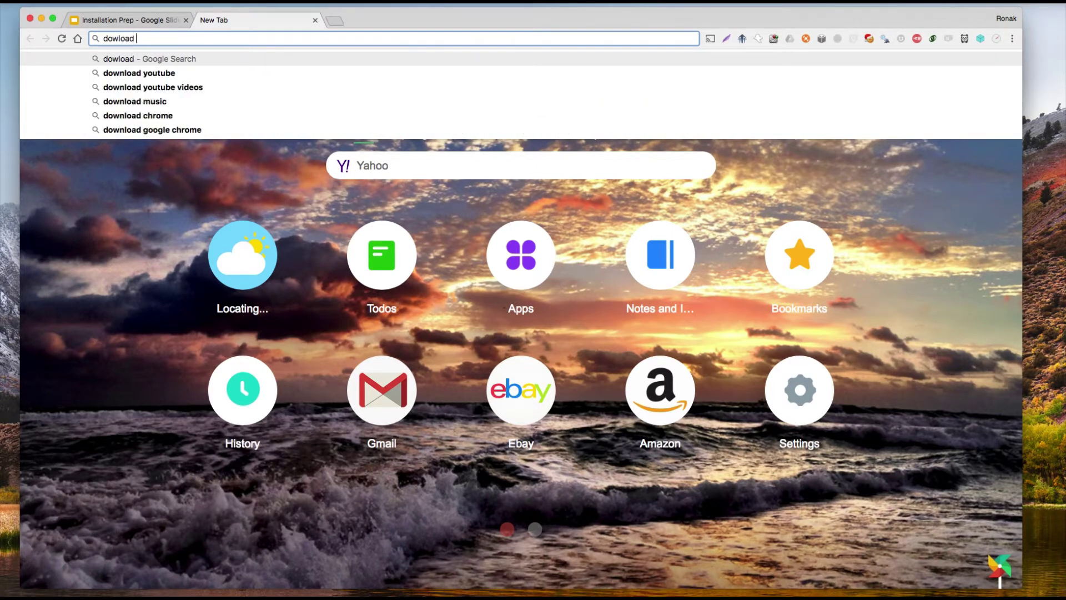
key(Down)
key(Down)
key(Return)
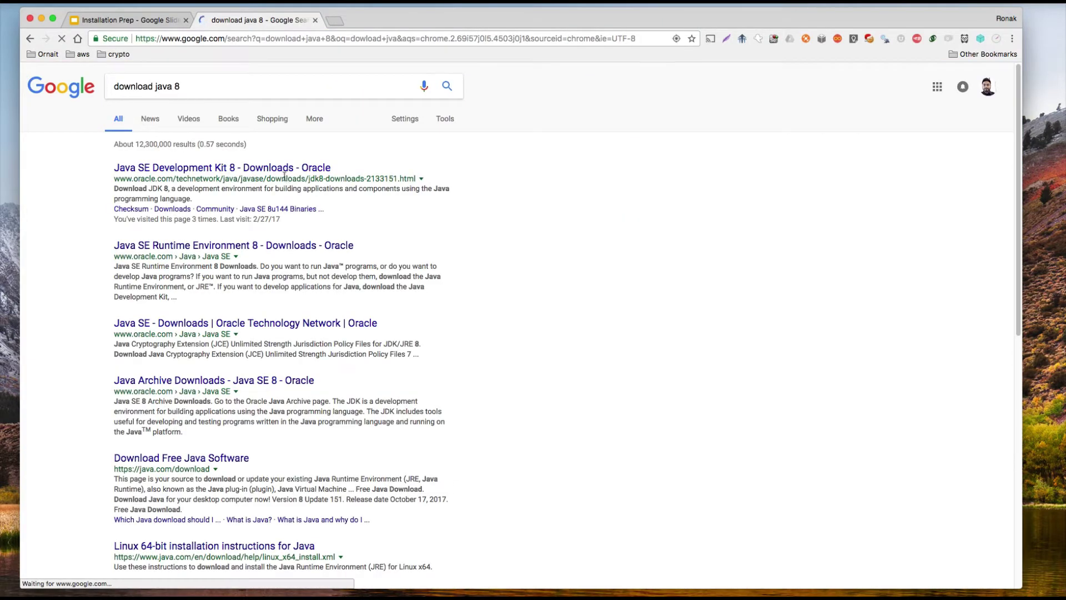
click(286, 172)
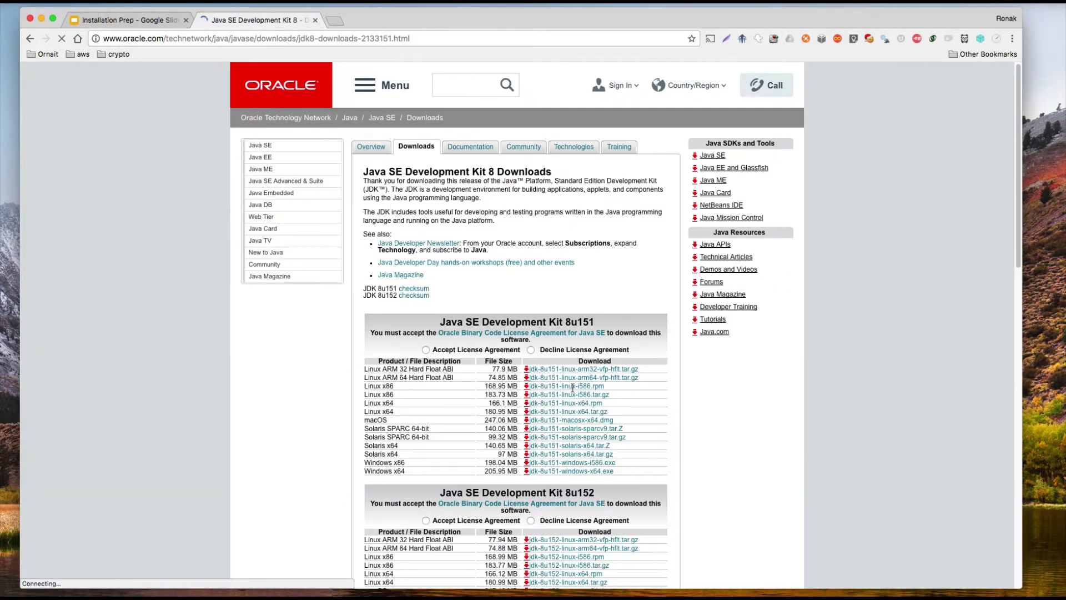
- Accept the JDK 8u151 licence agreement and download jdk-8u151-macosx-x64.dmg
scroll(563, 373, down, 1)
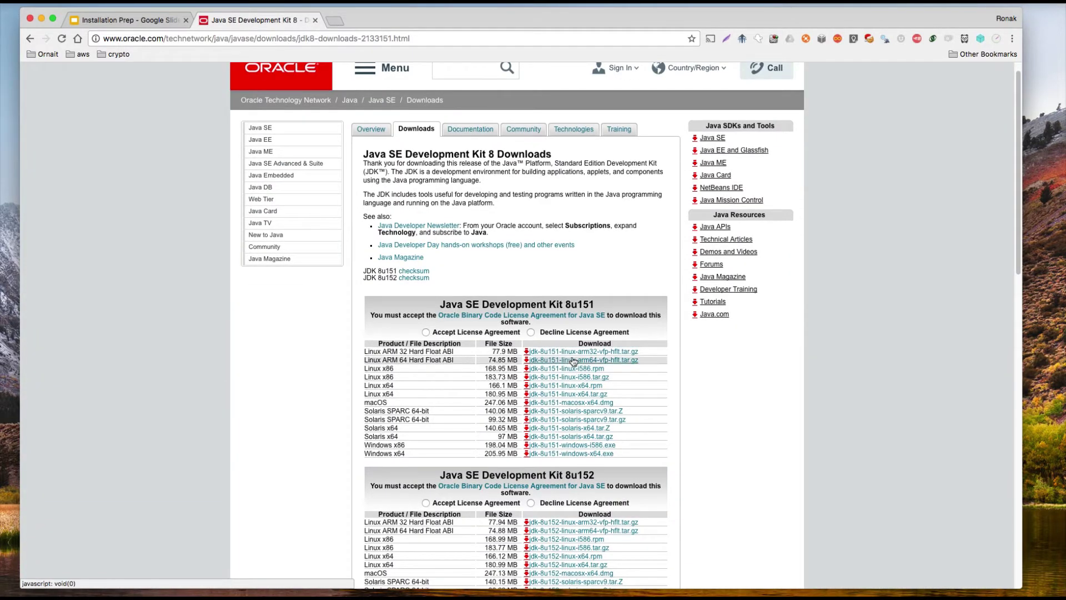
scroll(566, 356, down, 3)
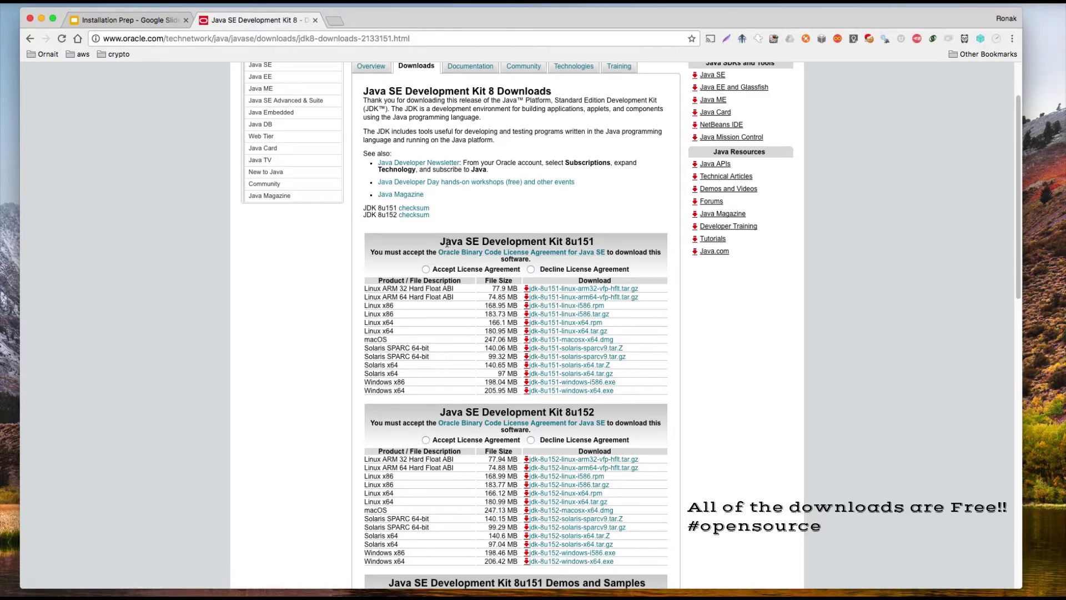
click(425, 269)
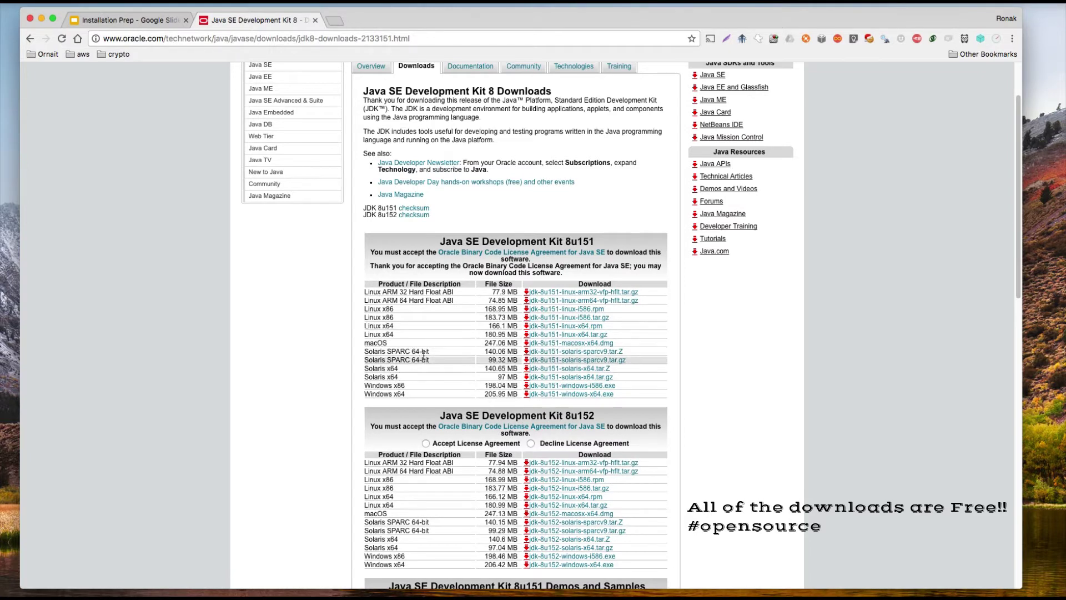
click(556, 345)
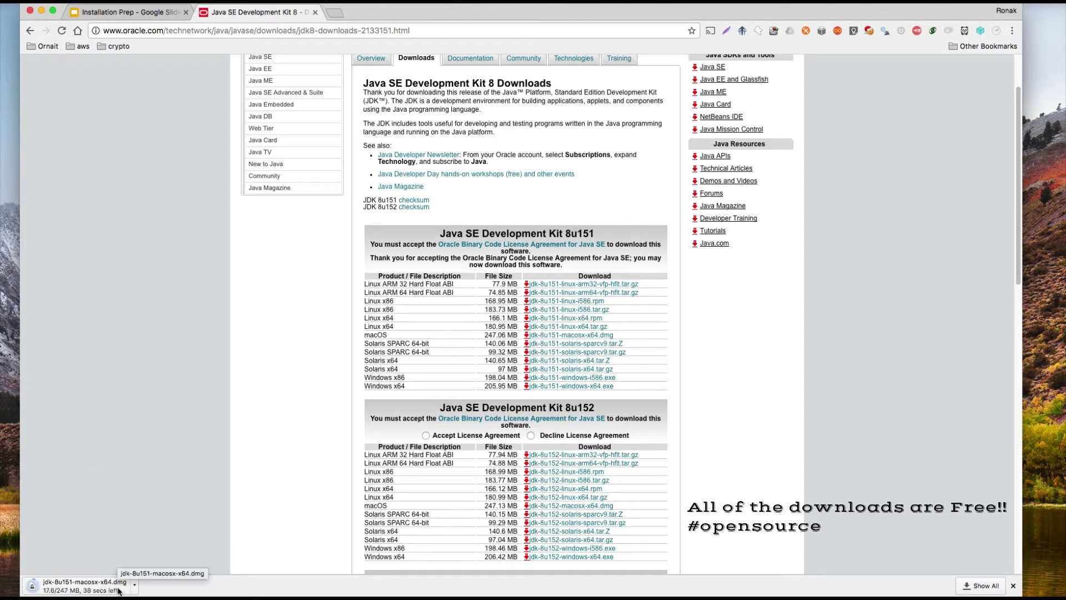
- In a new tab, search 'download node js' and open the nodejs.org download page
click(336, 14)
text(node)
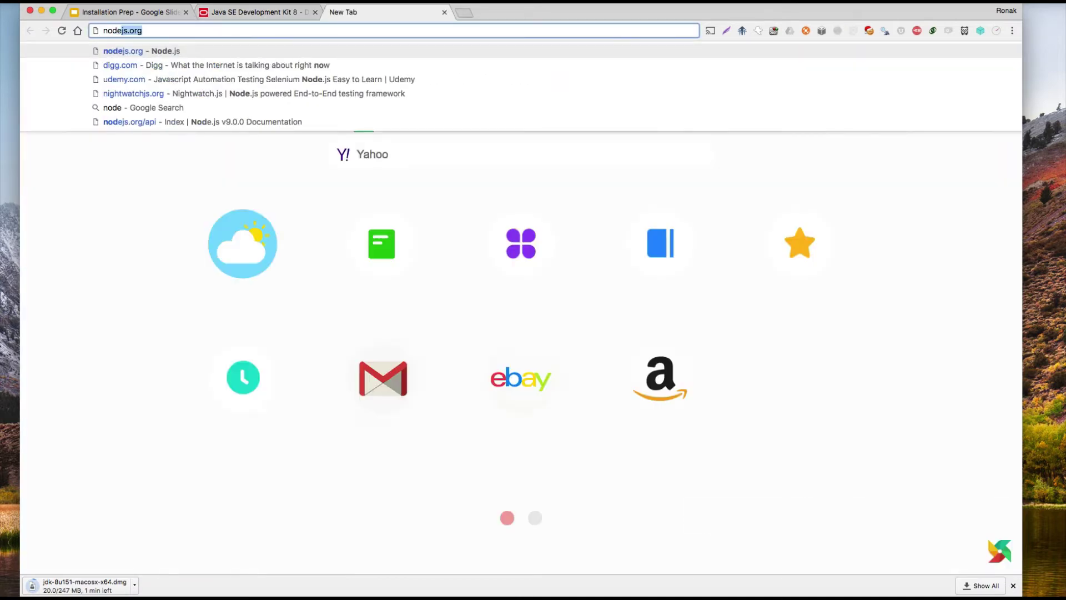
key(BackSpace)
key(BackSpace)
text(downloa)
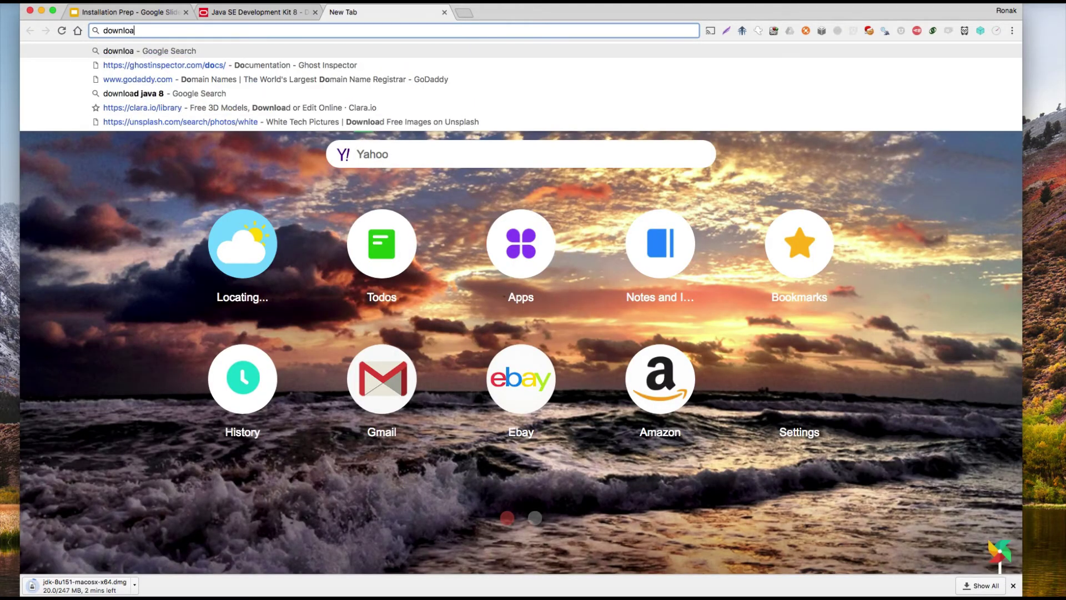
text(d node)
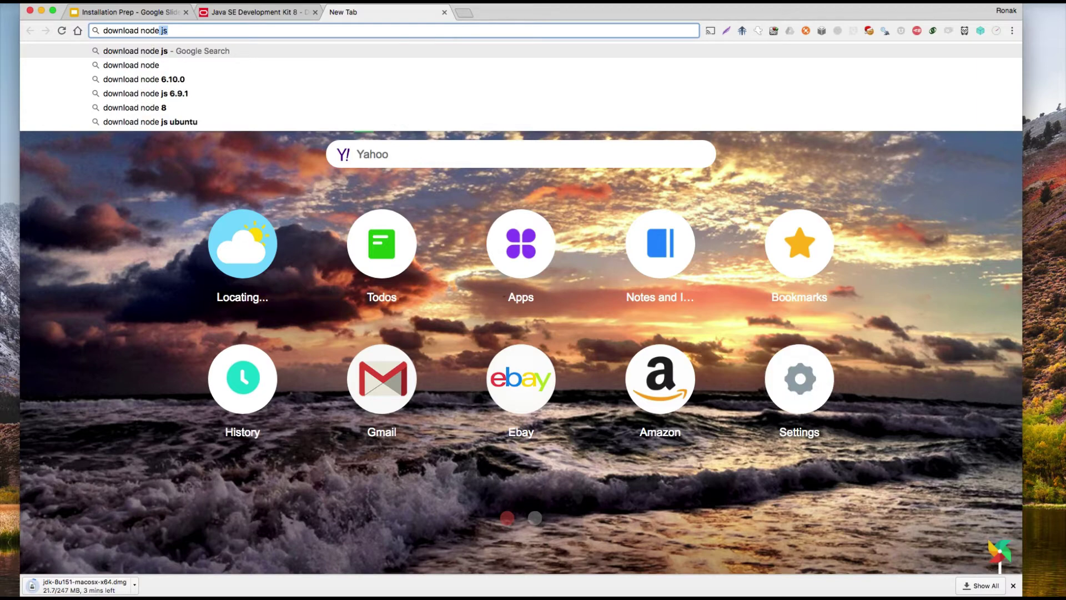
key(Return)
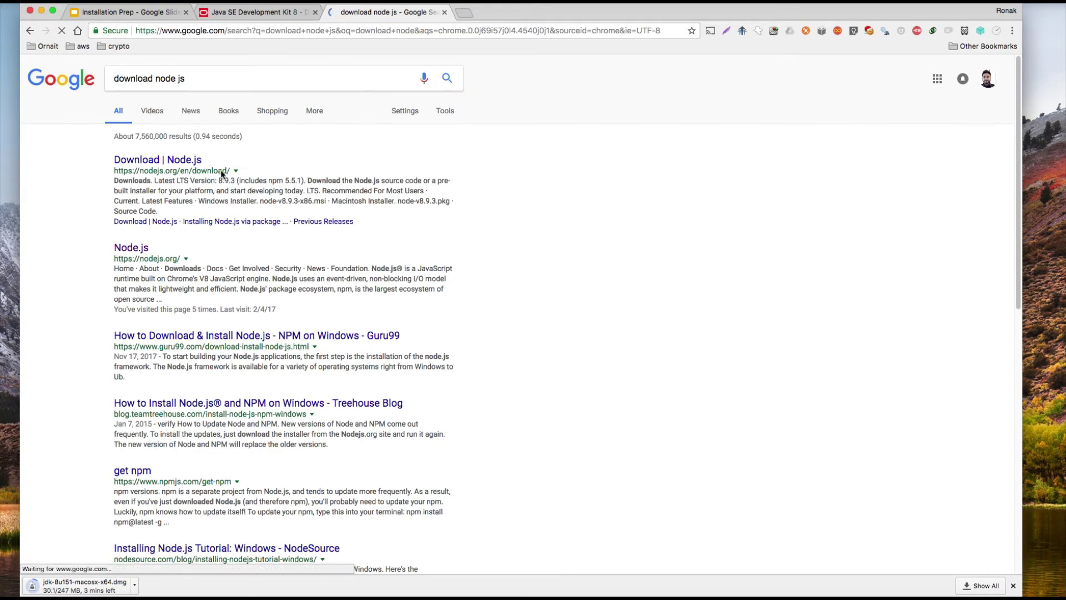
click(192, 162)
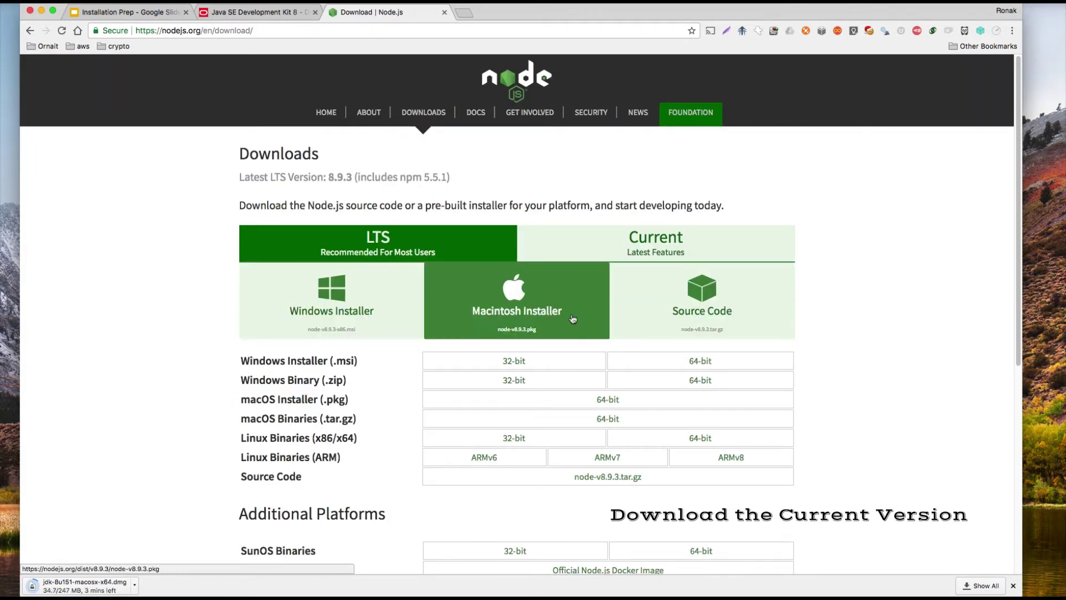
- Download the LTS Macintosh installer node-v8.9.3.pkg, then return to the Installation Prerequisites slides
scroll(561, 311, down, 5)
scroll(534, 266, up, 3)
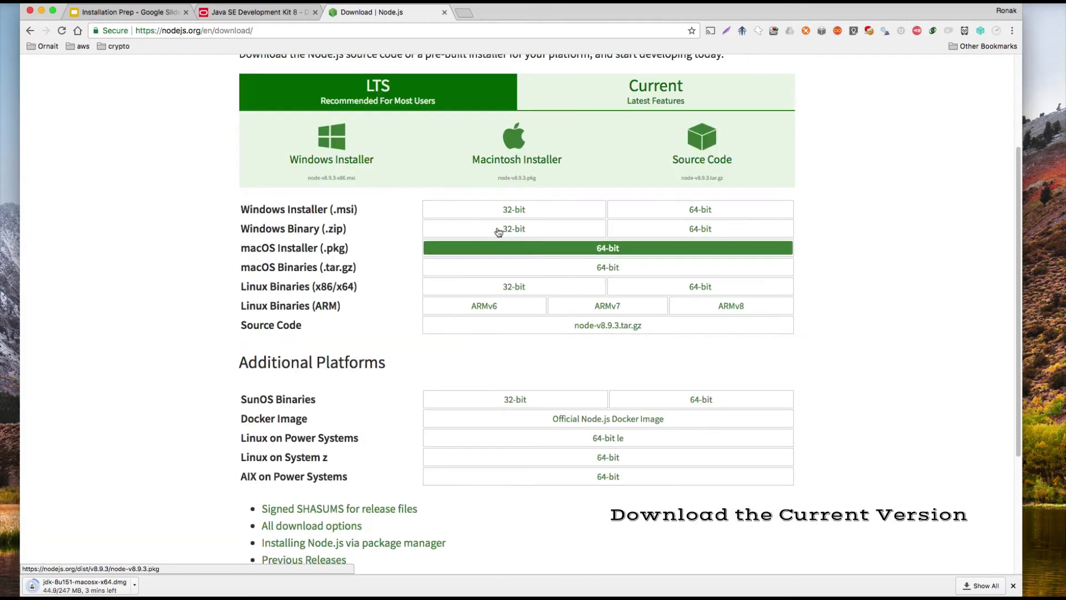
click(542, 167)
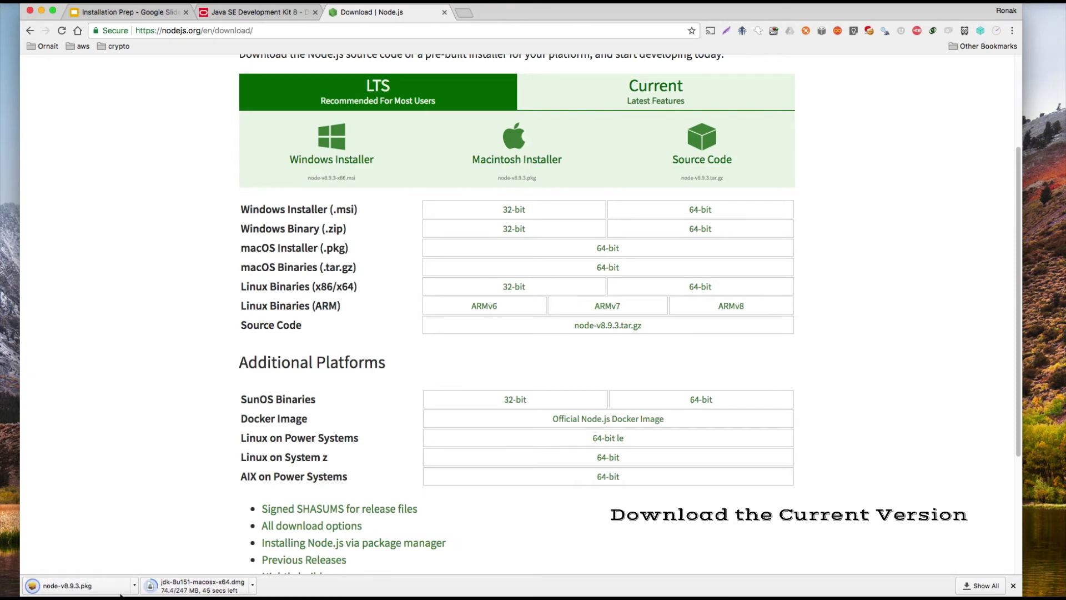
click(131, 14)
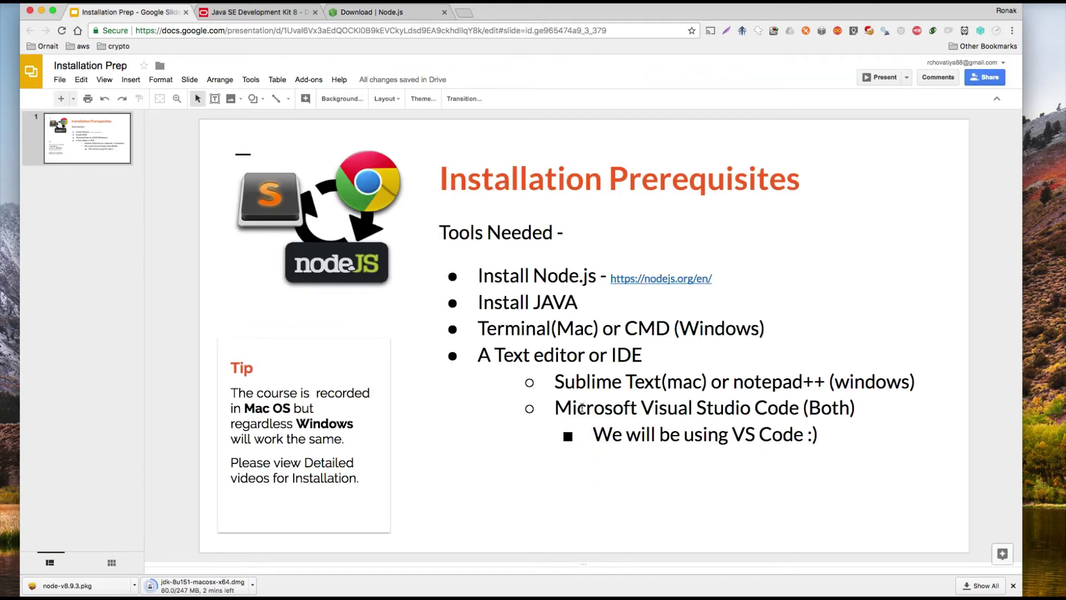
- Search 'download microsoft visual studio code', open code.visualstudio.com/download and download the Mac build
drag(556, 408, 769, 410)
click(792, 408)
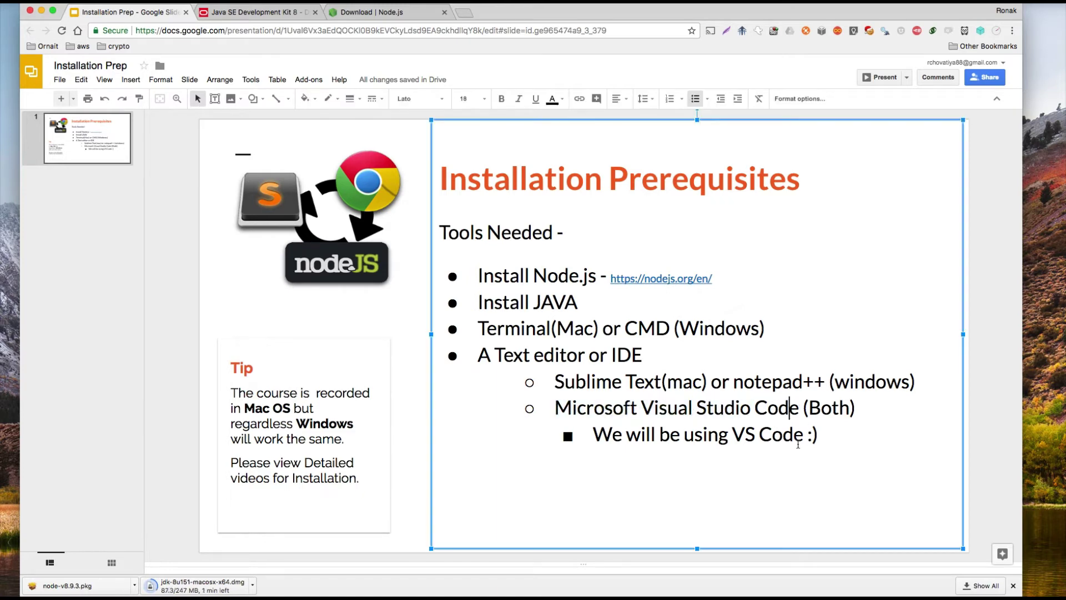
click(464, 12)
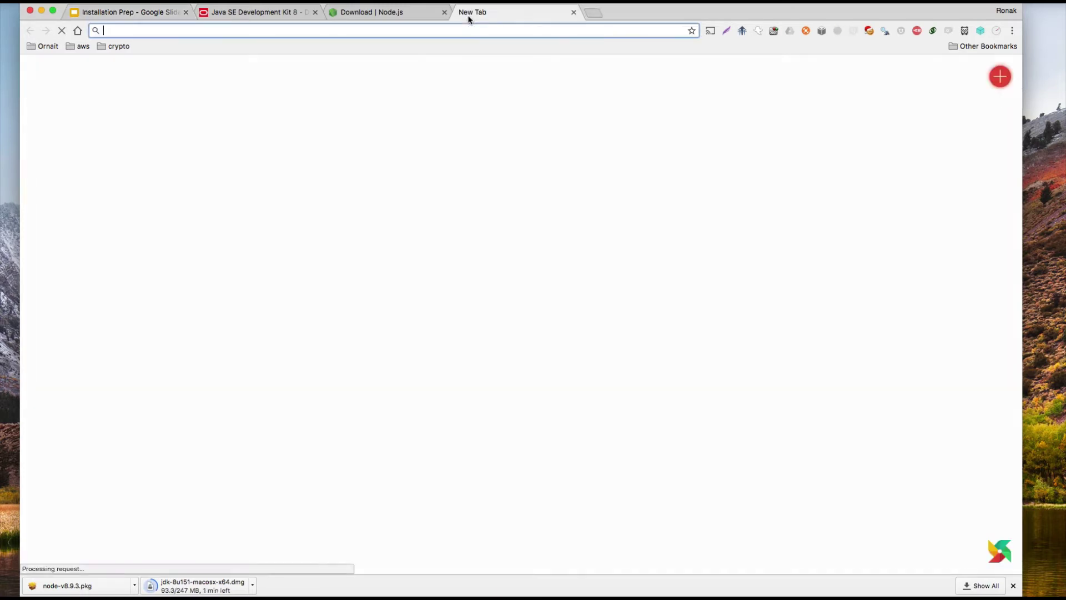
text(download )
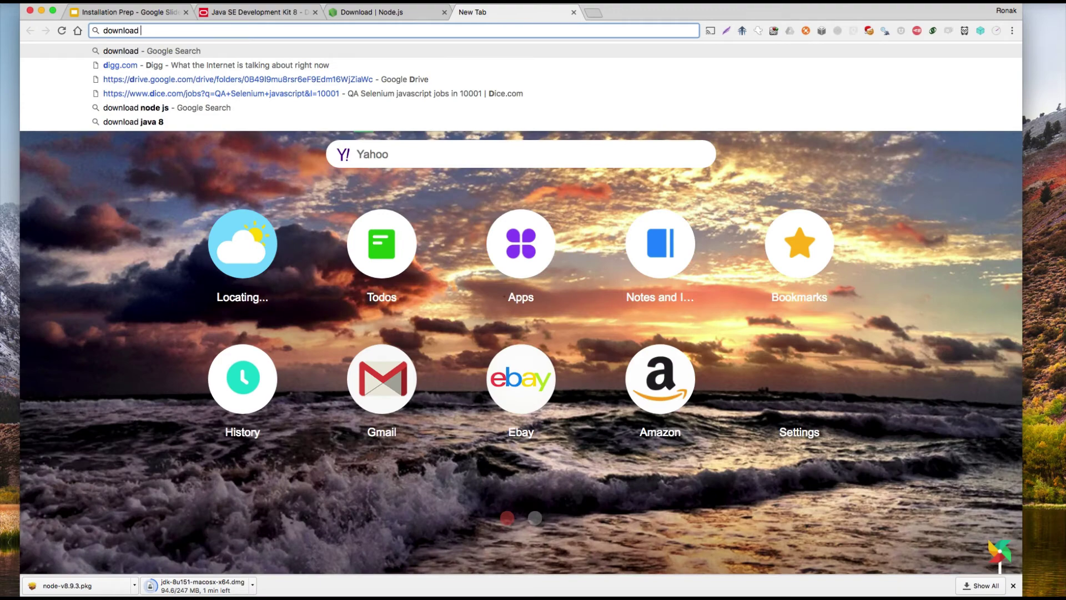
text(misc)
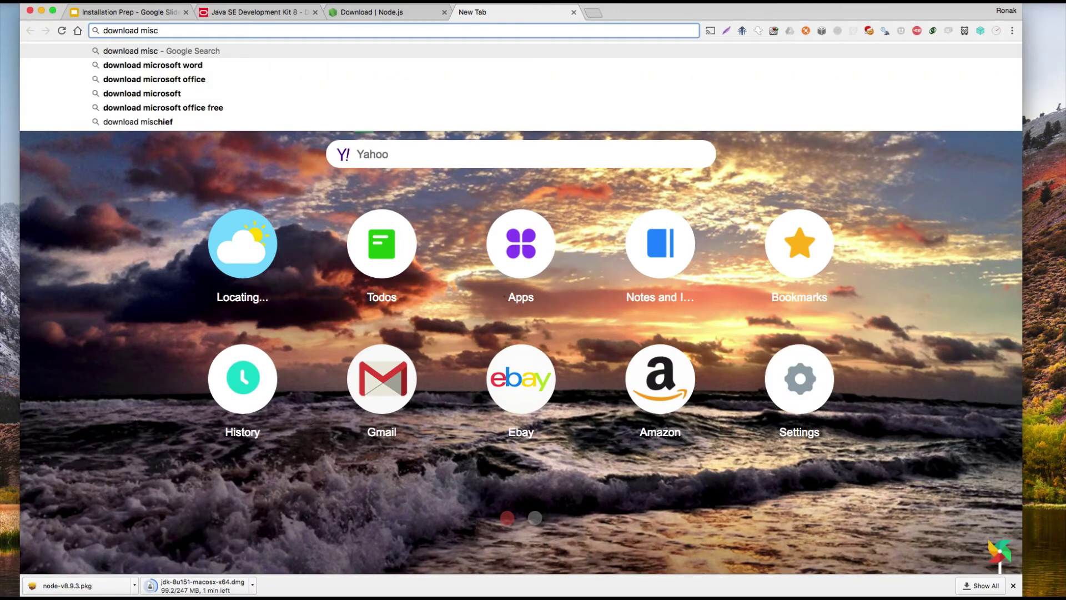
text(rofal)
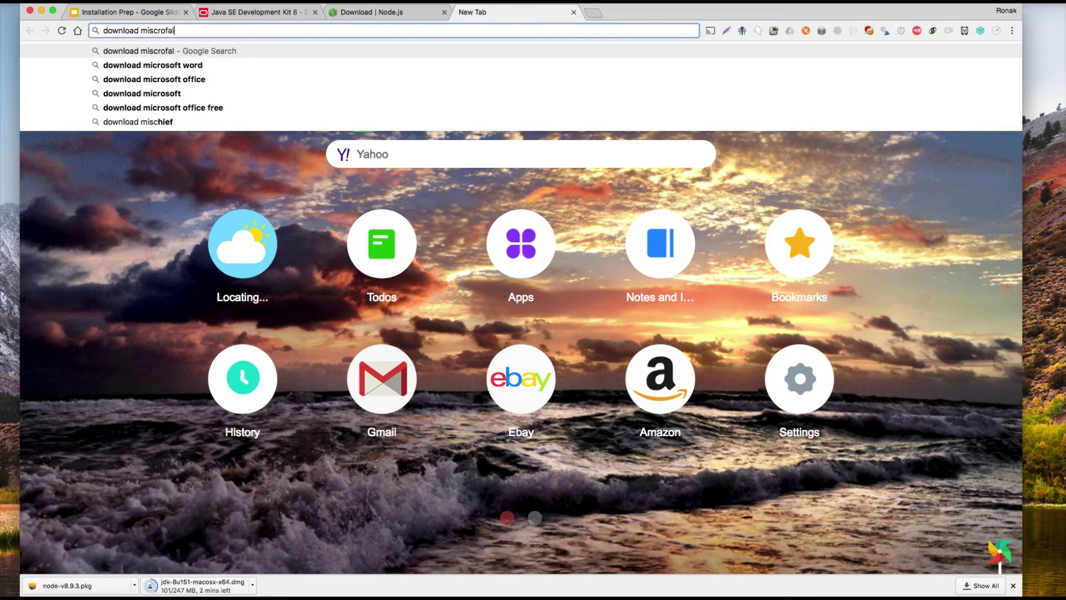
key(BackSpace)
text(soft vi)
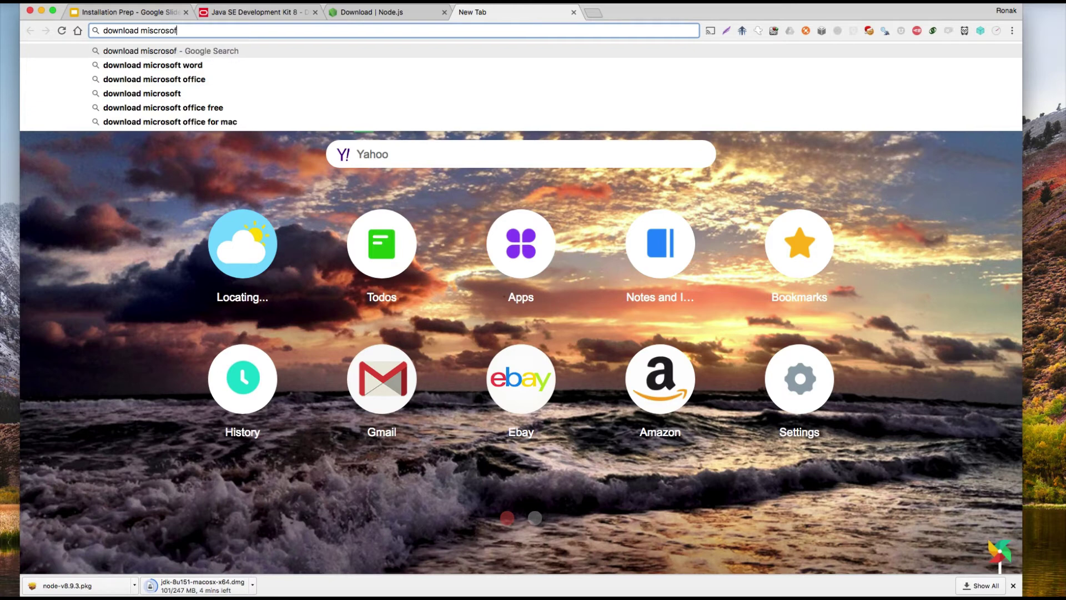
key(Down)
key(Down)
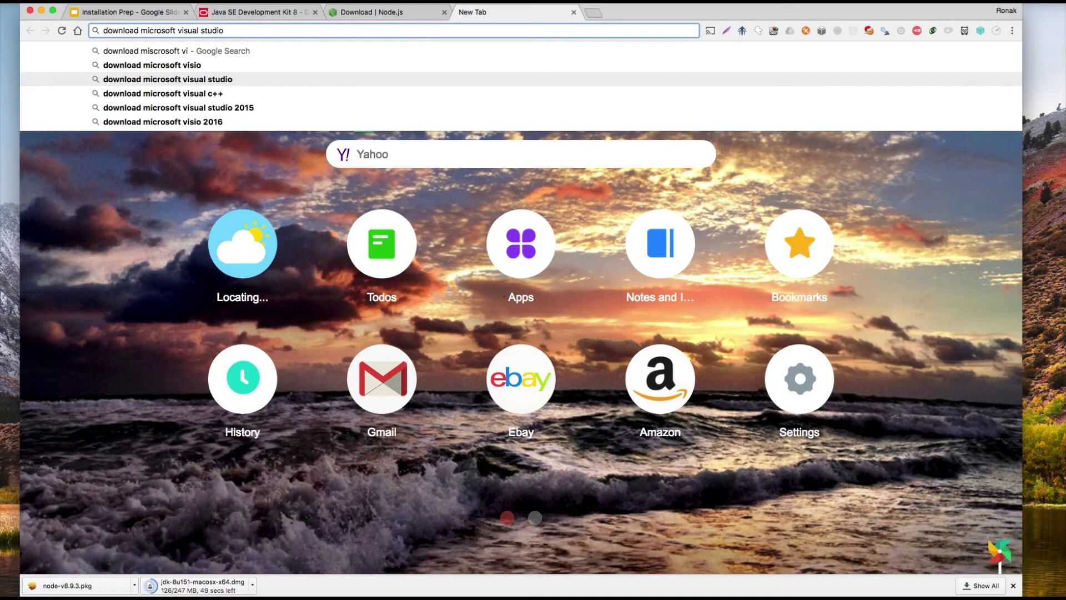
text(code)
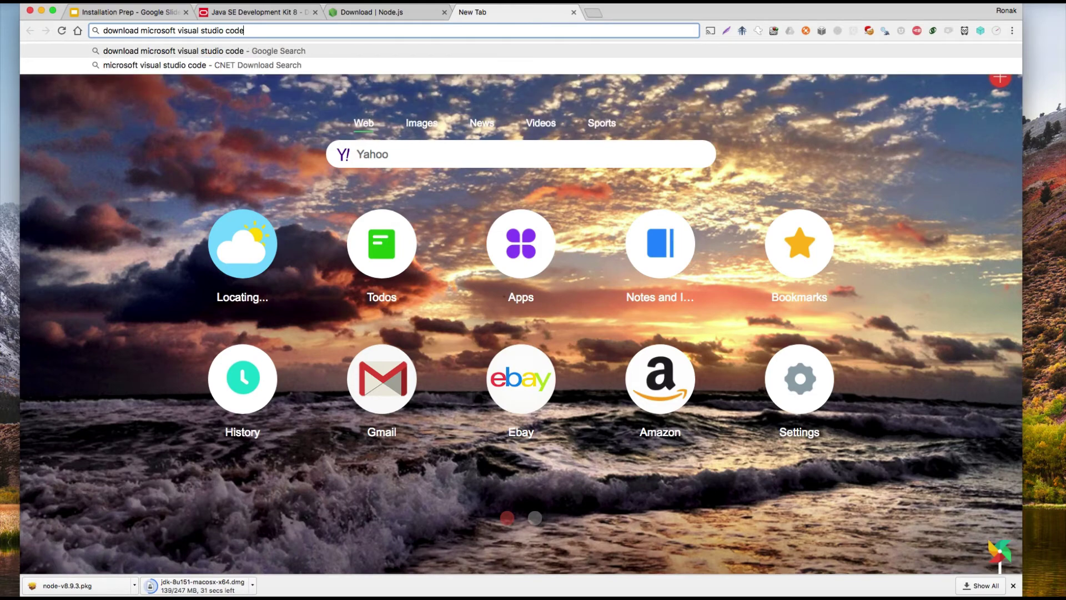
key(Return)
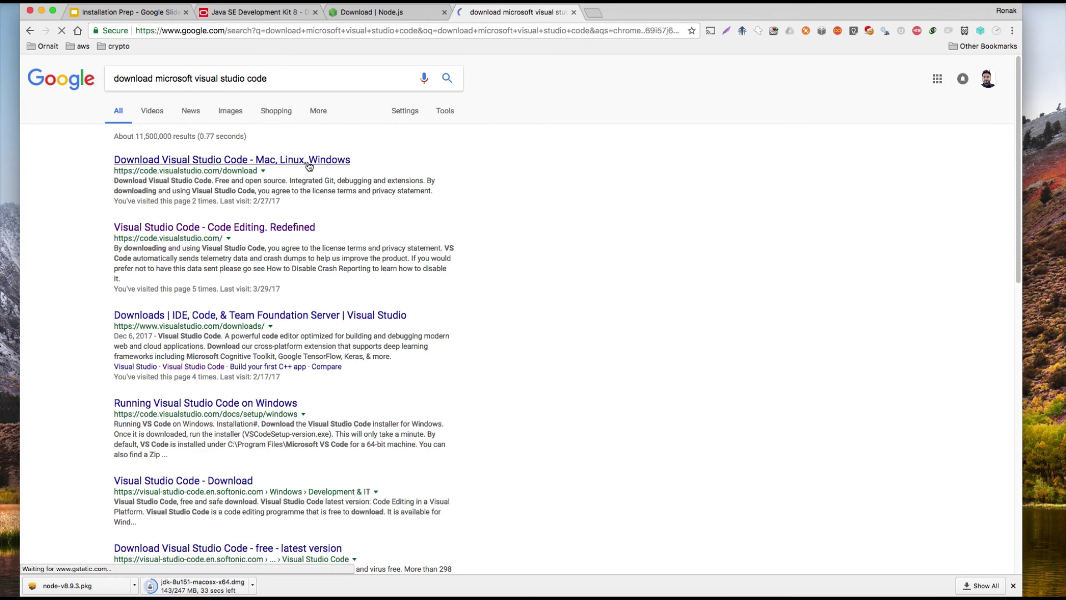
click(309, 166)
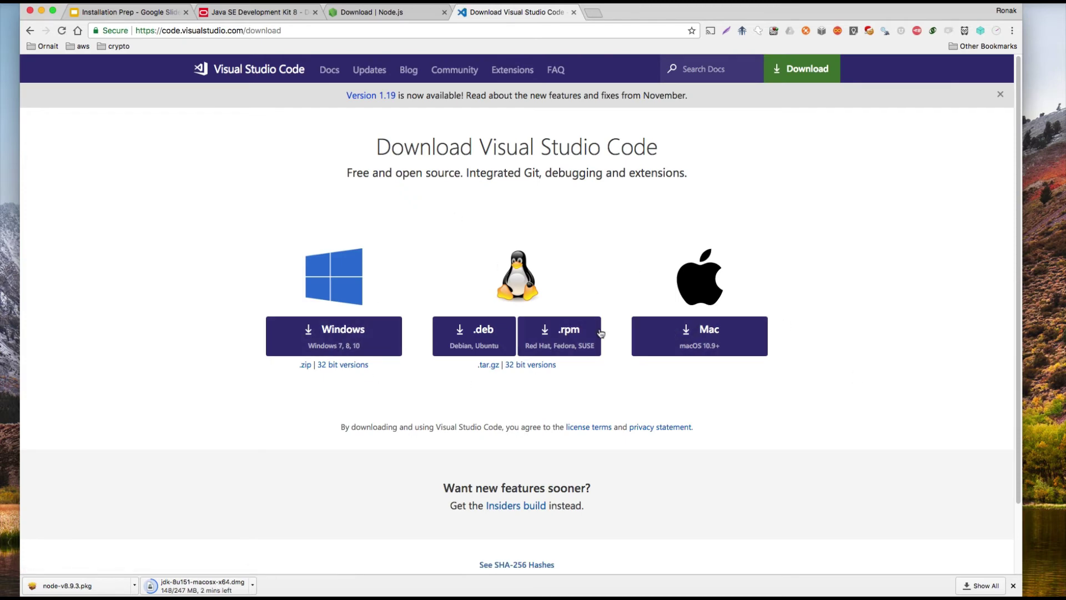
click(741, 337)
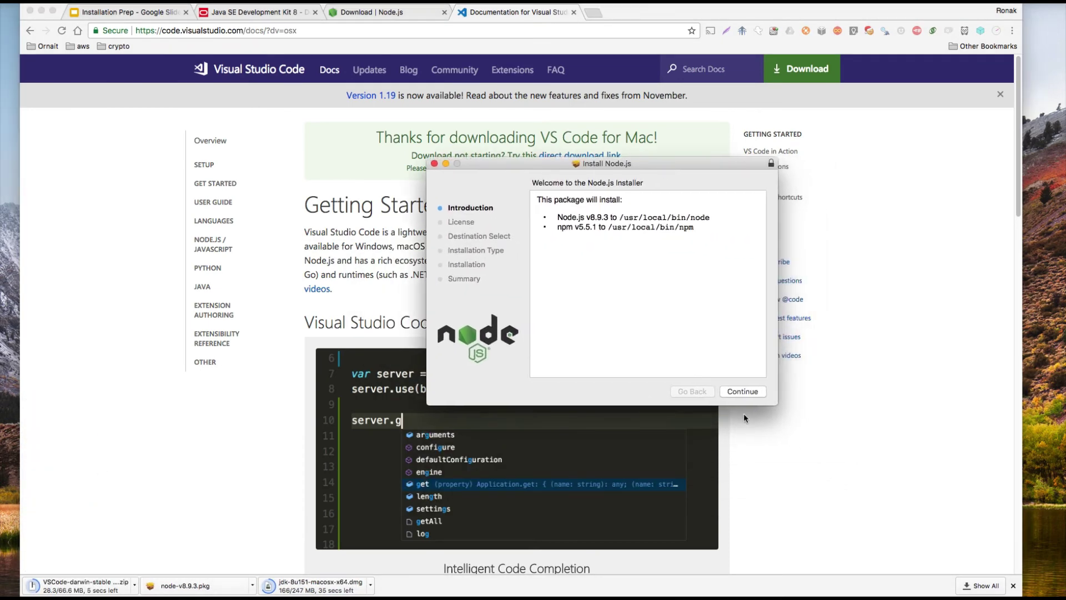
- Continue past the Node.js installer introduction and agree to its license terms
click(745, 391)
click(744, 392)
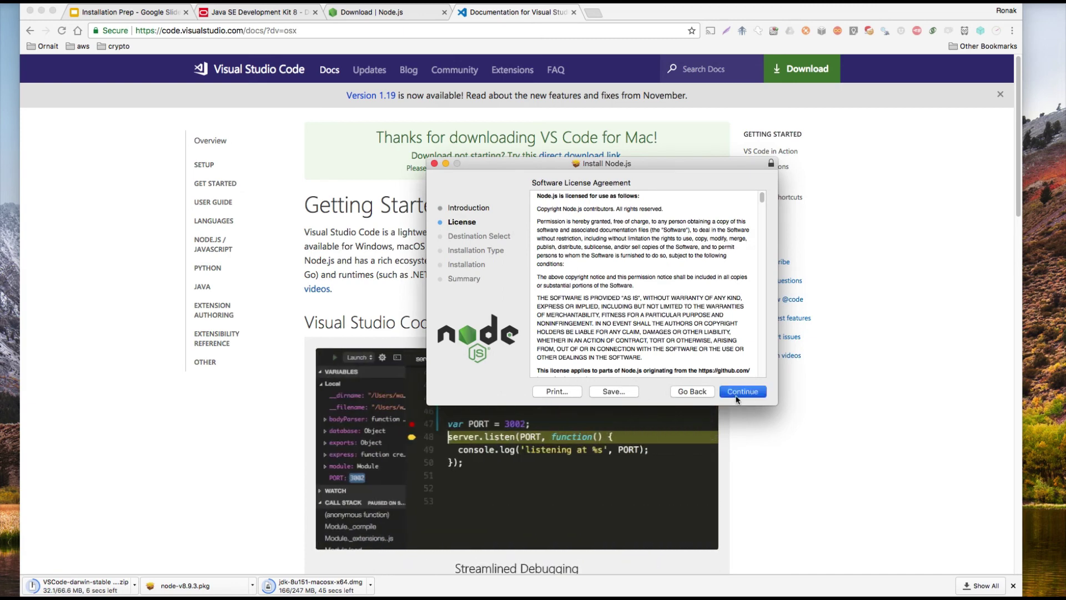
click(705, 258)
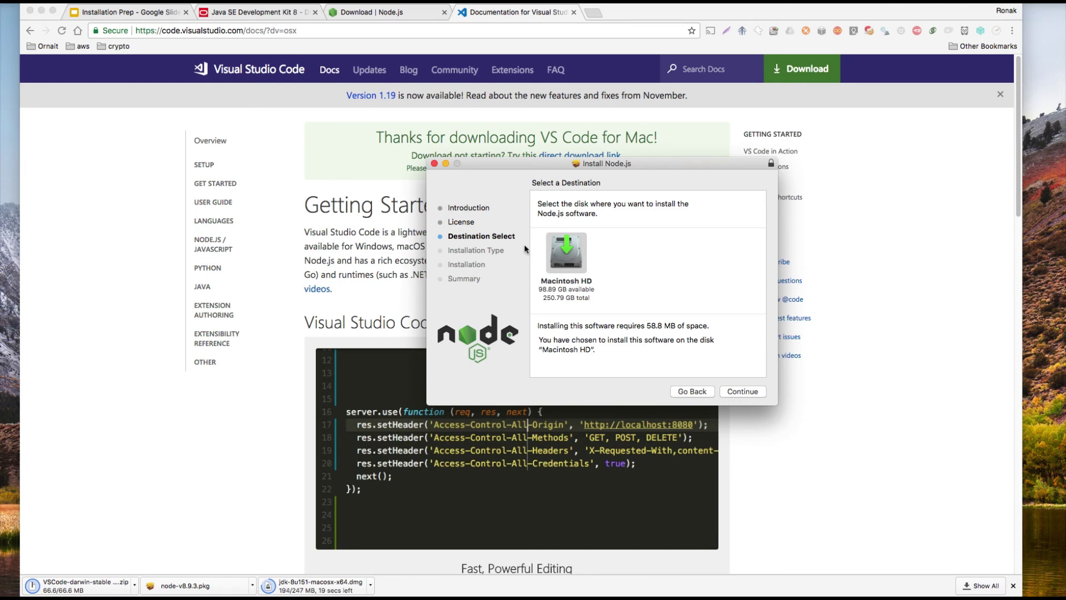
- Minimize the Node.js installer and go back to the Installation Prerequisites slide
click(446, 163)
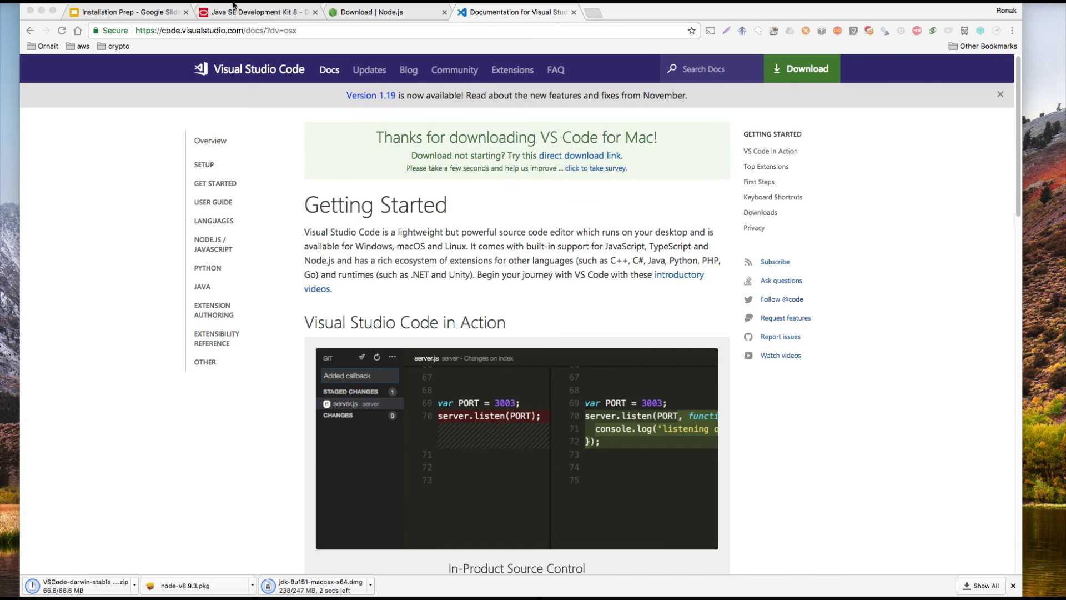
click(167, 12)
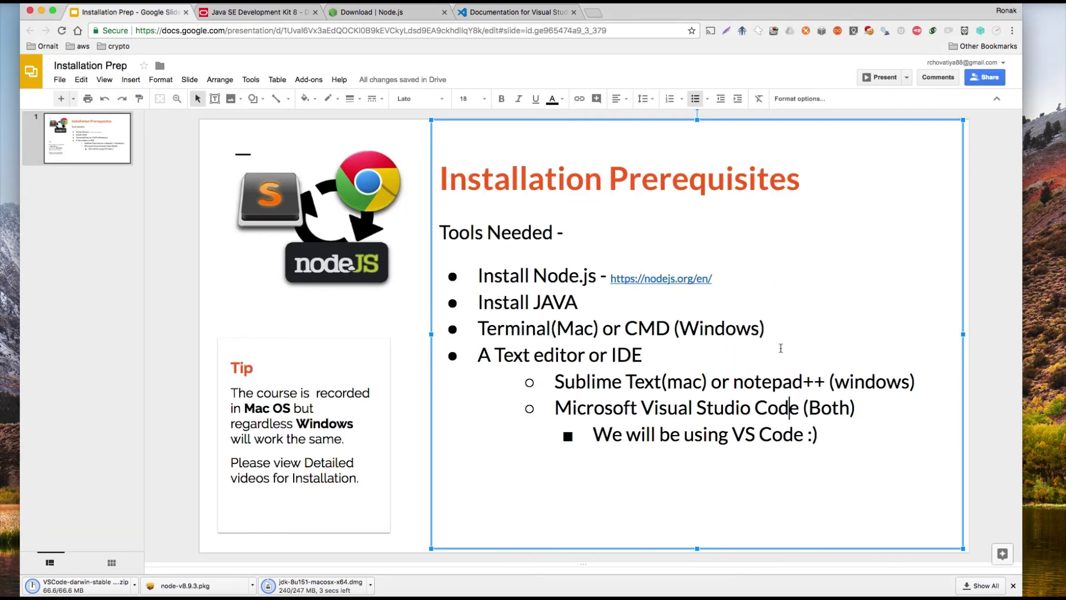
click(830, 318)
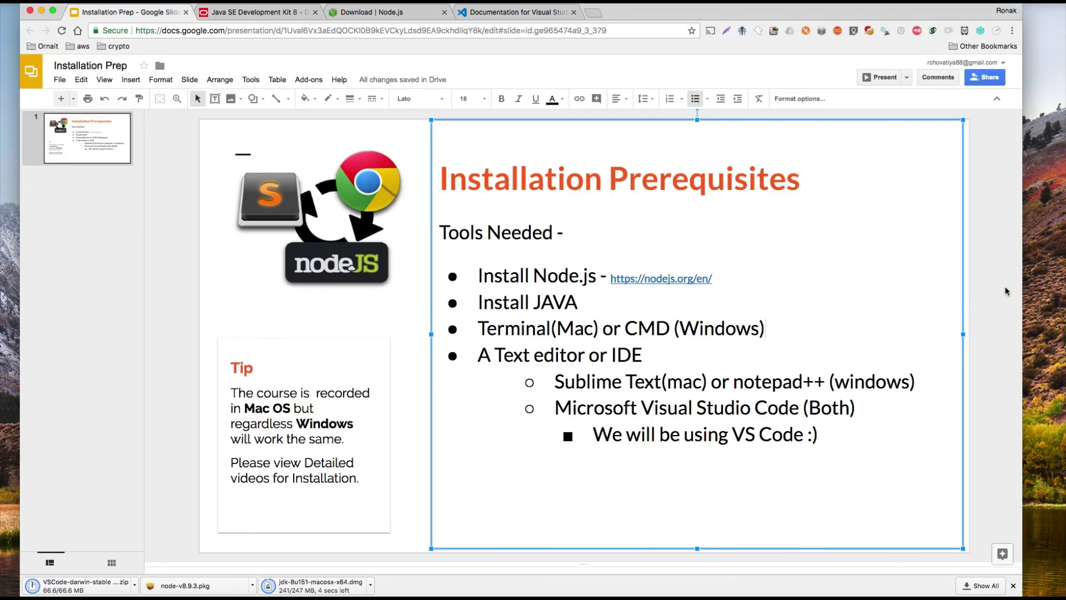